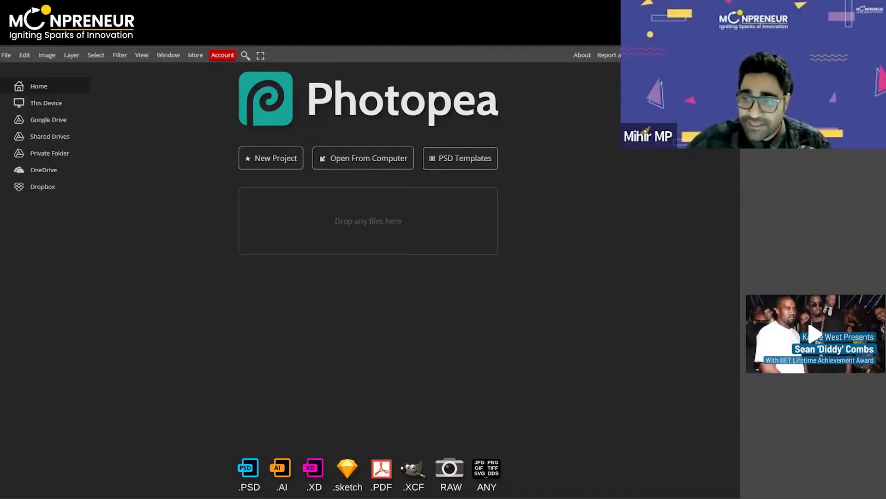
Open the new project setup and browse the gallery of ready-made templates
left_click(276, 168)
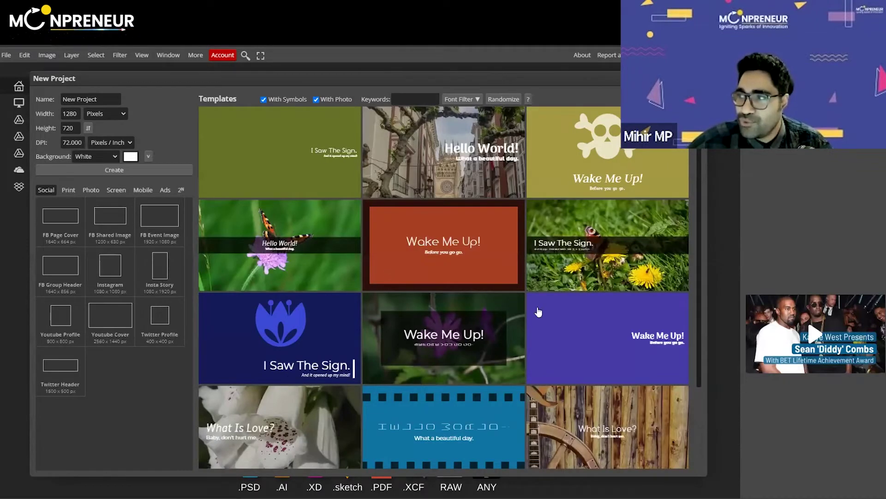
scroll(416, 277, "down", 5)
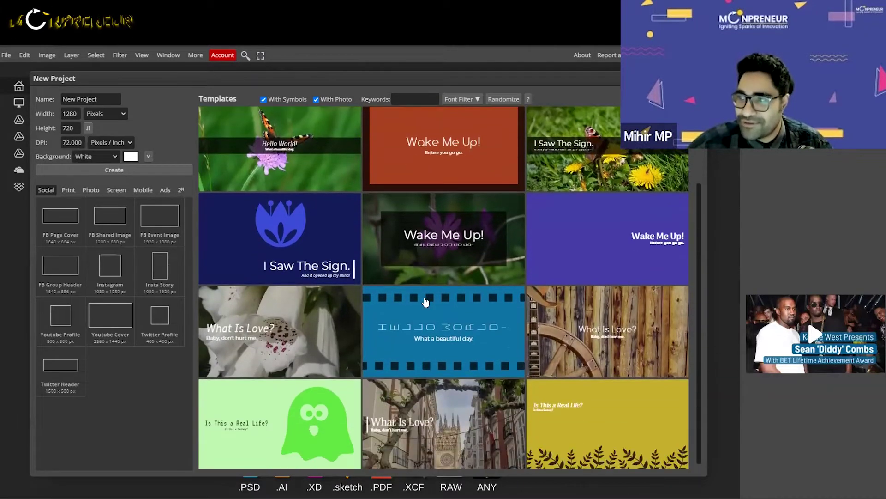
scroll(425, 303, "down", 5)
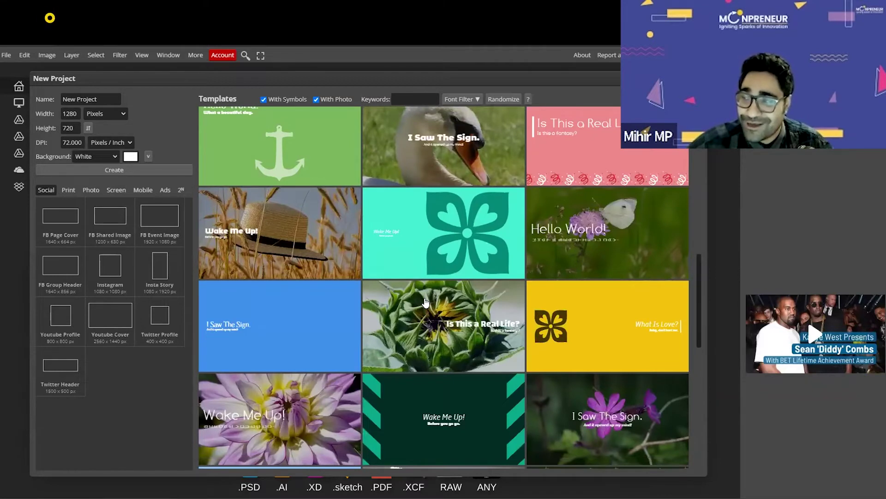
scroll(425, 304, "down", 5)
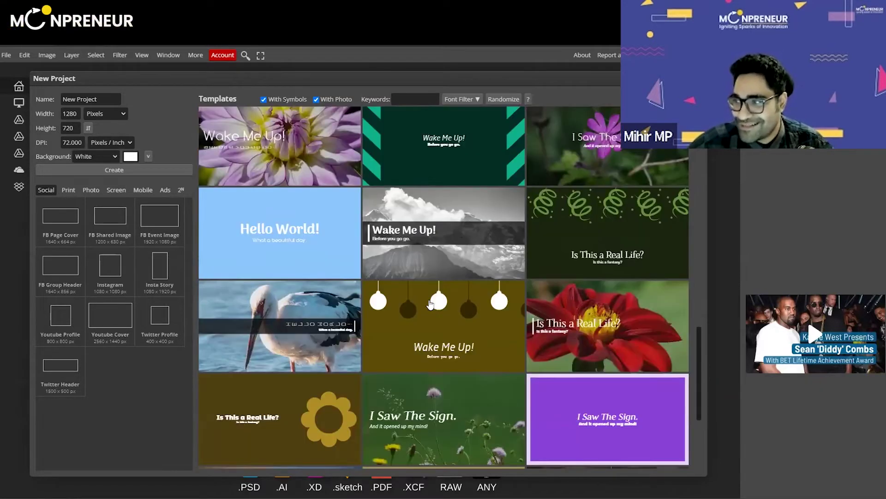
scroll(429, 303, "down", 4)
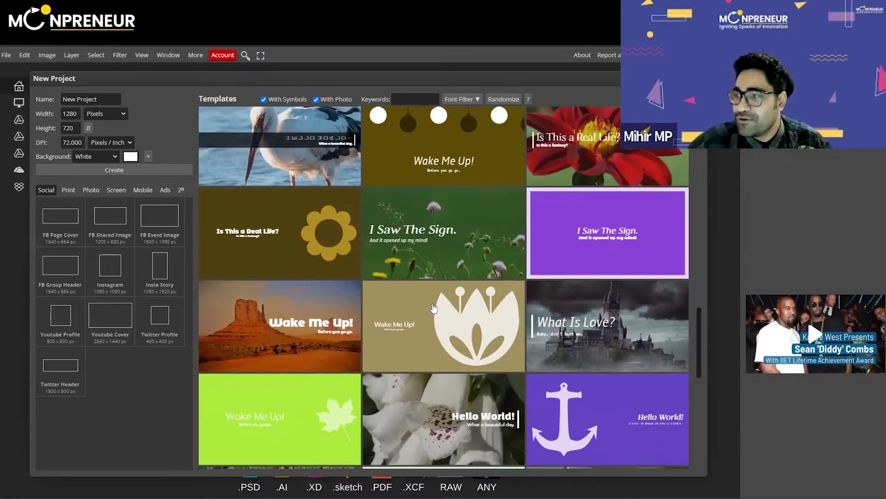
scroll(434, 307, "up", 6)
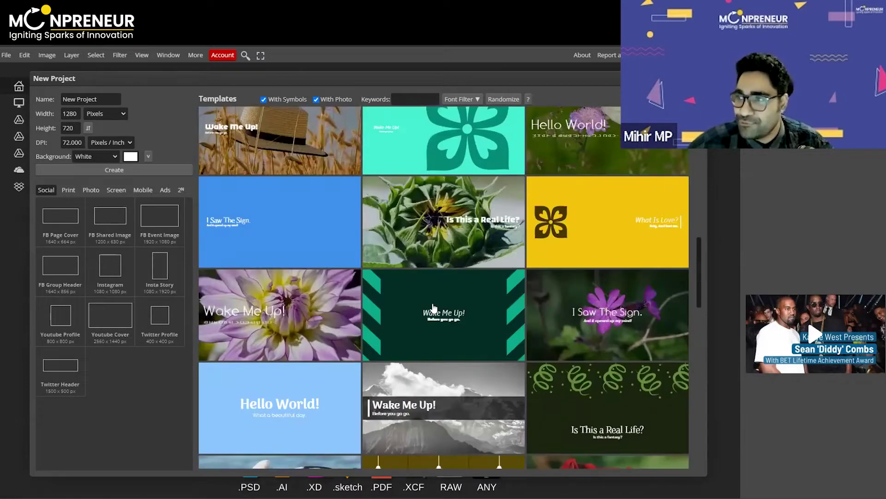
scroll(434, 308, "up", 5)
scroll(433, 308, "up", 5)
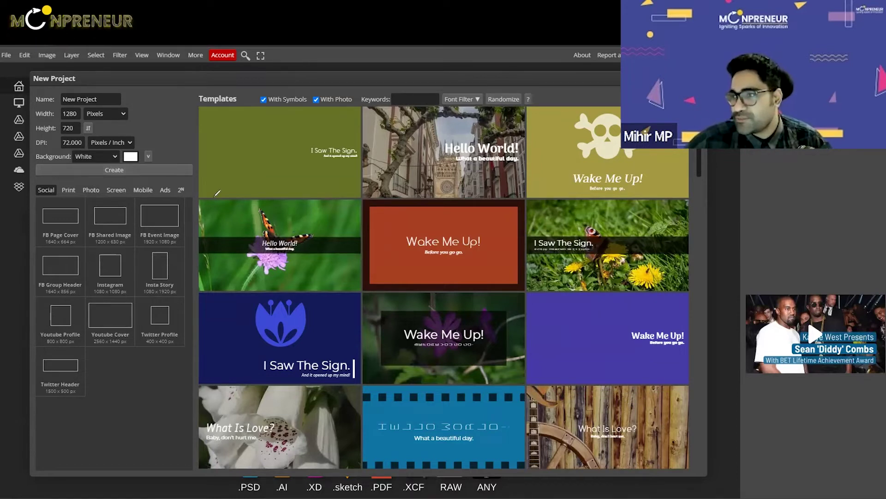
Look through the Ads, Mobile and Screen size presets, and choose the Instagram 1080 x 1080 px preset from the Social group
mouse_move(183, 177)
left_mouse_down()
mouse_move(30, 184)
mouse_move(19, 353)
mouse_move(178, 431)
mouse_move(190, 252)
mouse_move(185, 177)
left_mouse_up()
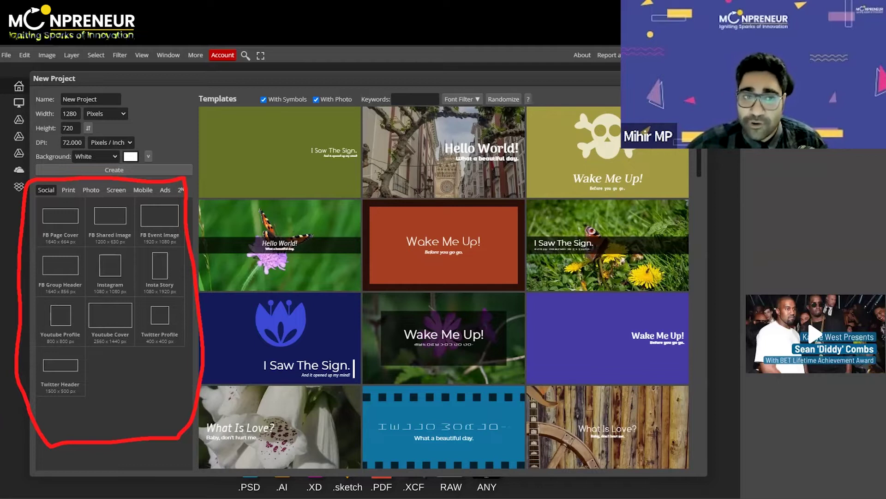
left_click(162, 191)
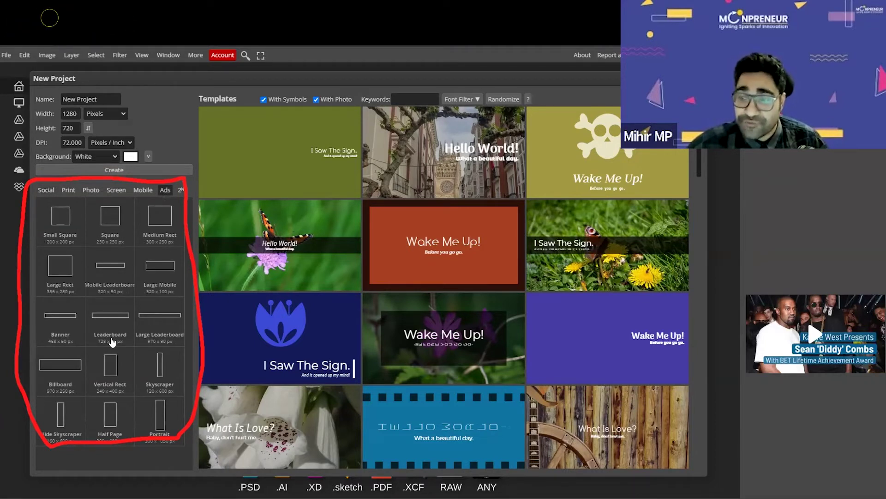
left_click(143, 190)
left_click(116, 190)
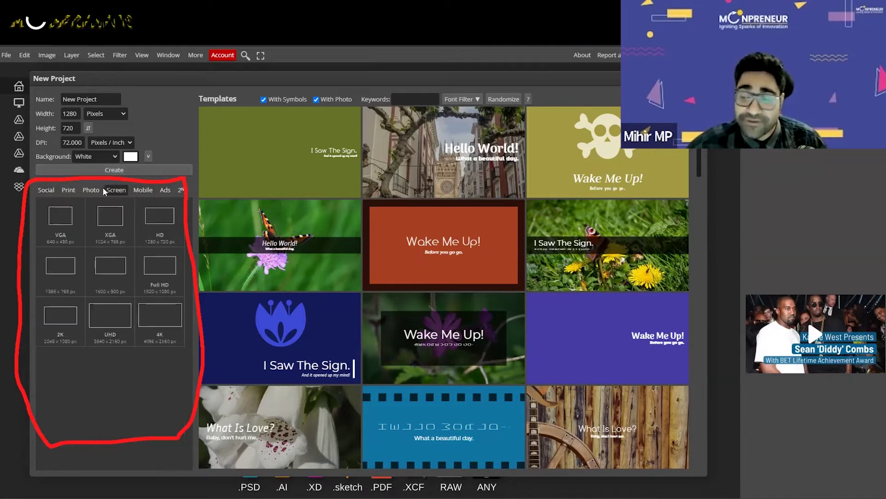
left_click(47, 190)
left_click(110, 267)
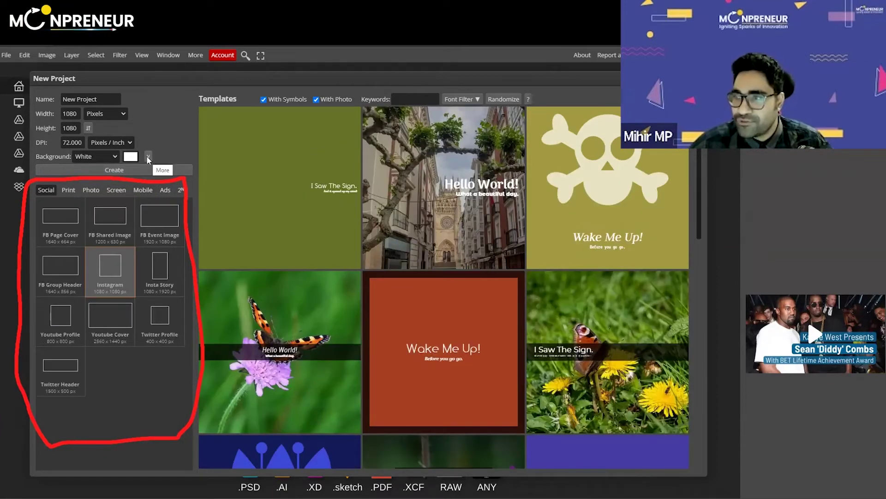
Reveal the extra project options, view the background colour choices, and create the project with a white background
left_click(148, 157)
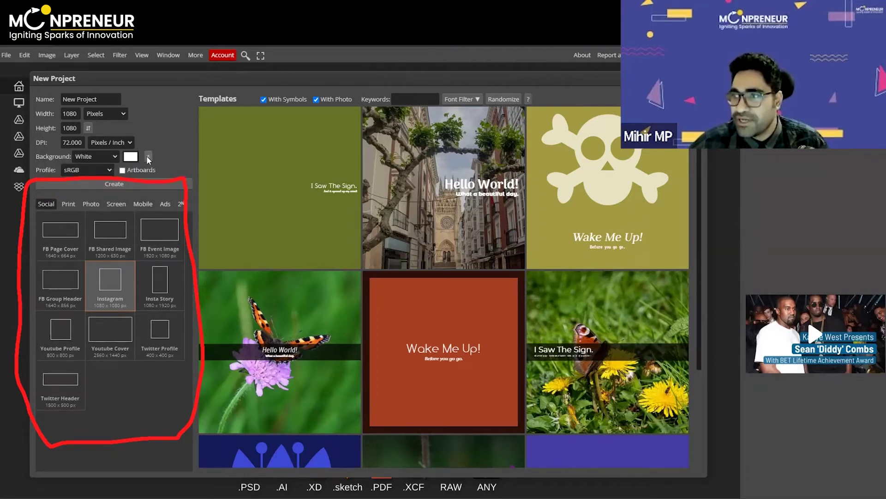
left_click(131, 156)
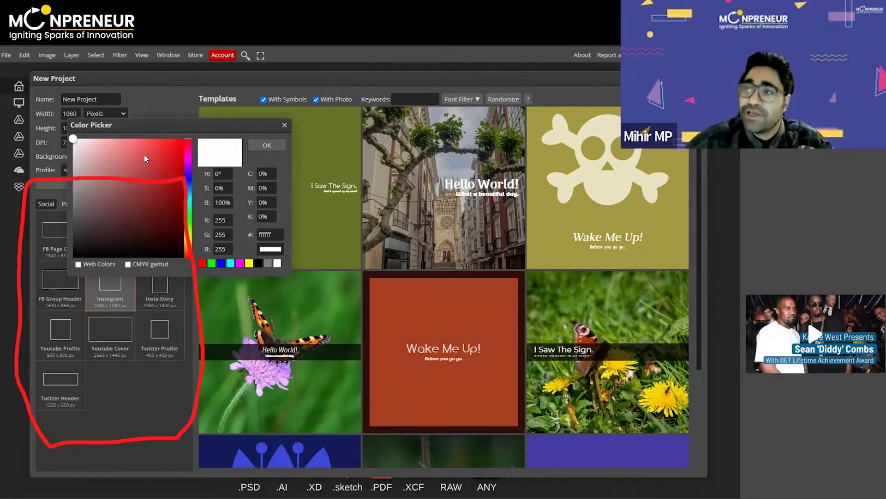
left_click(284, 125)
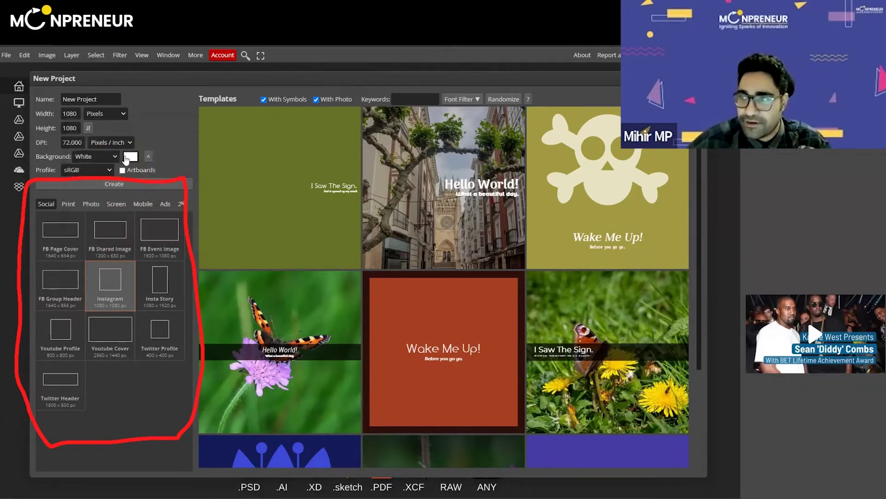
left_click(94, 181)
mouse_move(19, 94)
left_mouse_down()
mouse_move(44, 222)
mouse_move(33, 390)
mouse_move(41, 408)
left_mouse_up()
mouse_move(52, 270)
left_mouse_down()
mouse_move(61, 244)
mouse_move(51, 244)
mouse_move(65, 255)
mouse_move(57, 260)
mouse_move(70, 253)
mouse_move(81, 260)
mouse_move(87, 236)
mouse_move(98, 262)
left_mouse_up()
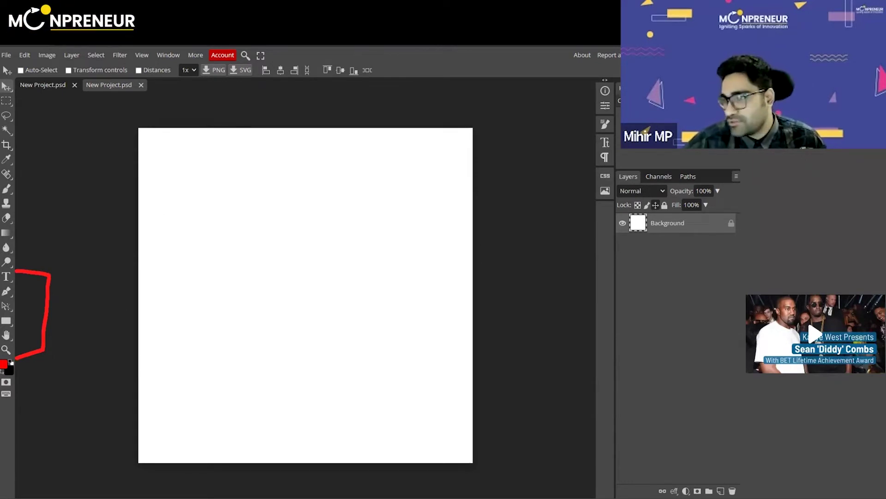
Add a text box about 791 by 245 px across the upper half of the canvas reading "Hello there Moonpreneur"
left_click(6, 278)
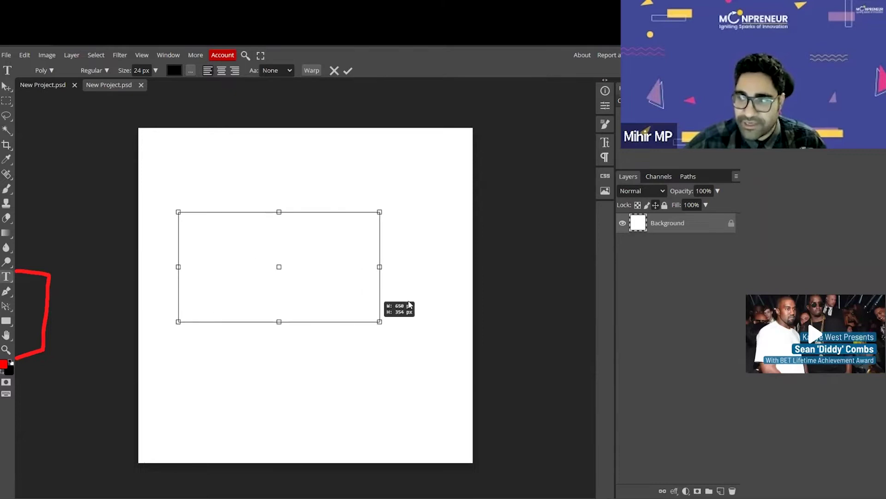
left_click_drag(409, 304, 423, 289)
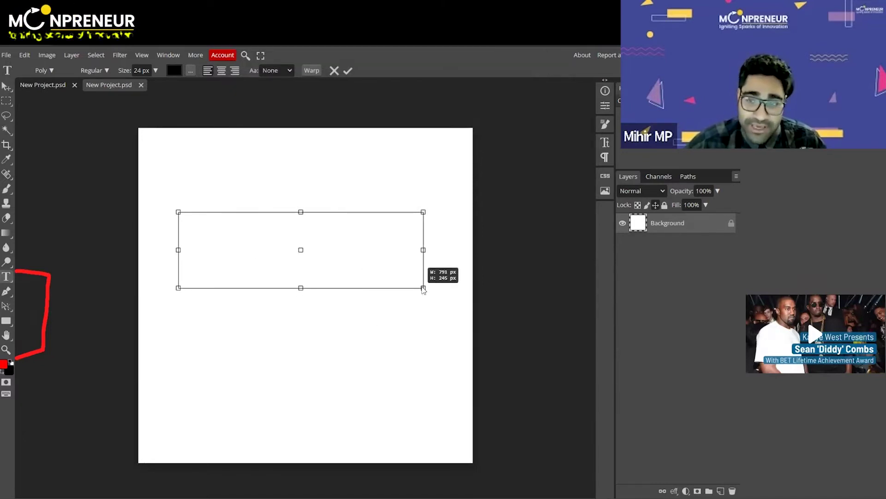
left_click_drag(424, 289, 423, 287)
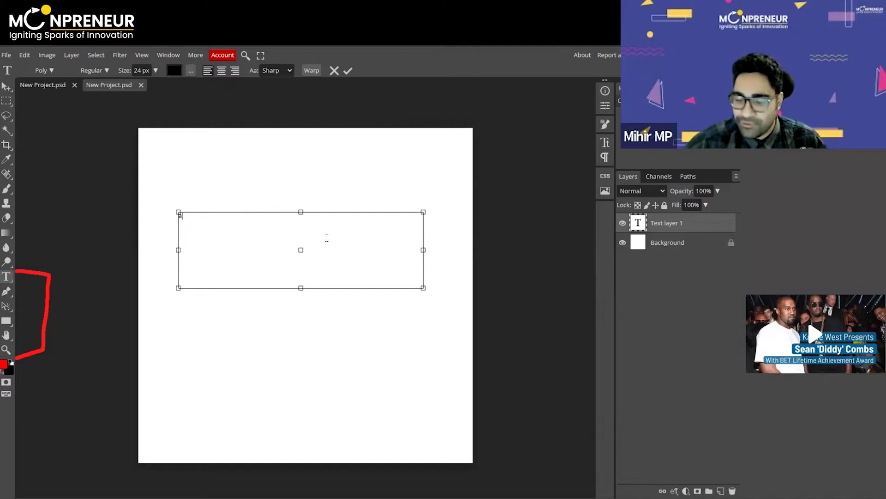
type("Hello there Moonpreneur")
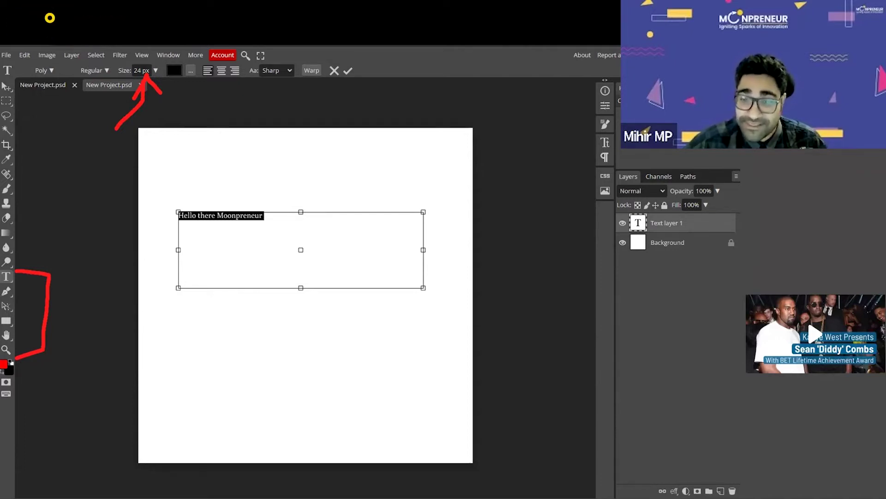
Try to trace the first letter of the text with the Pen tool
right_click(6, 291)
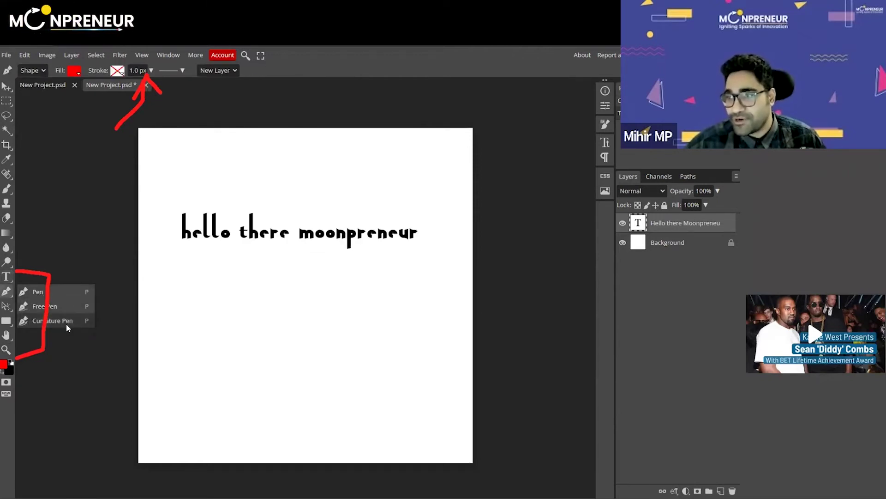
left_click(29, 292)
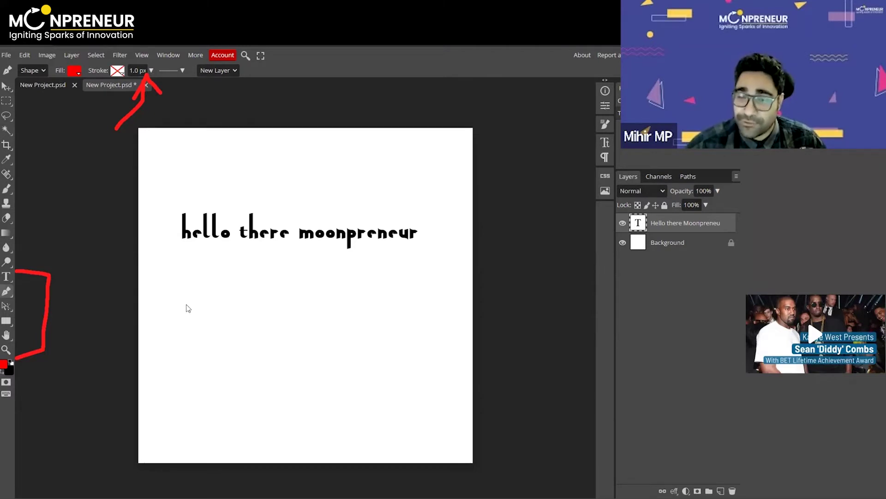
left_click_drag(187, 305, 183, 215)
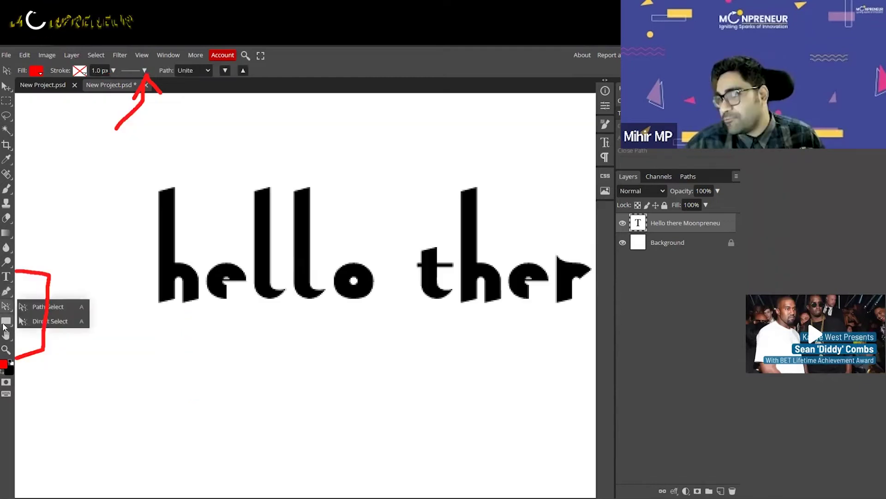
left_click(37, 307)
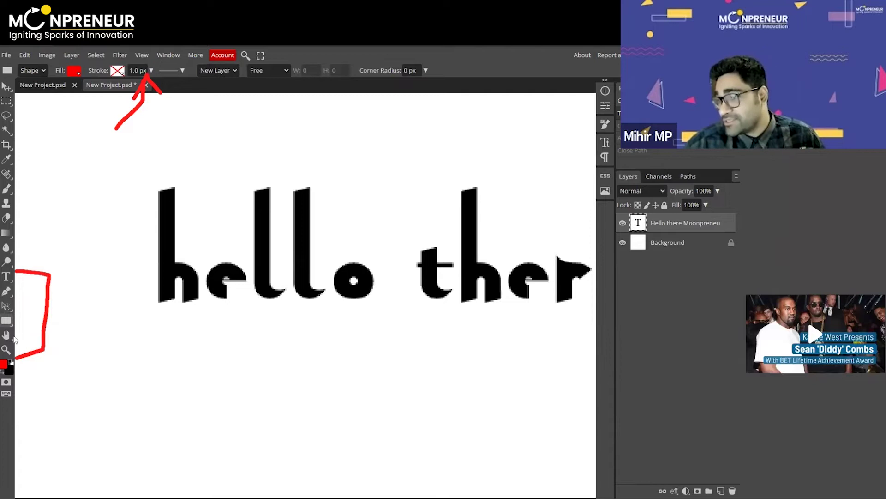
right_click(7, 325)
left_click(7, 324)
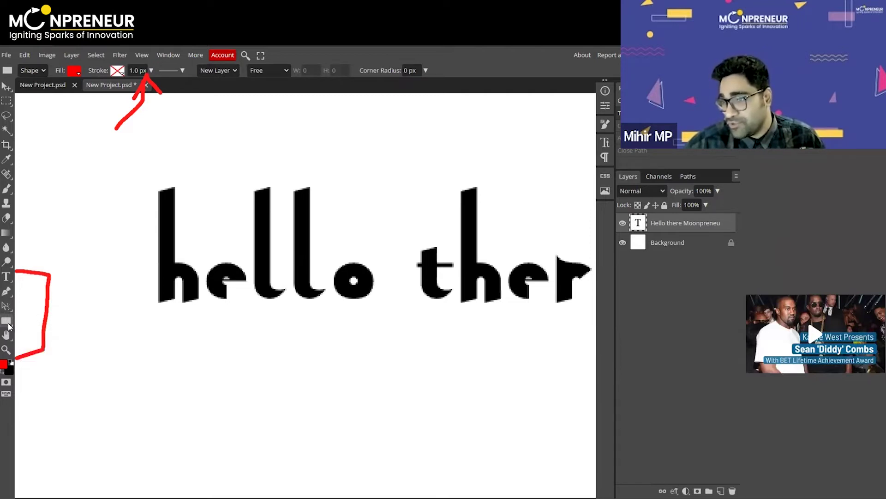
right_click(8, 323)
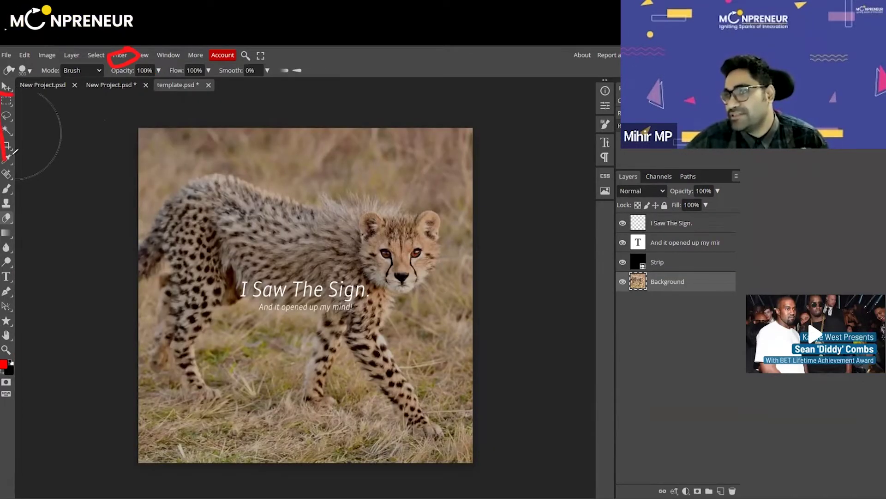
Try cropping the cheetah image to a low strip about 1425 by 294 px, and pull the frame back to the full image
left_click_drag(20, 91, 13, 156)
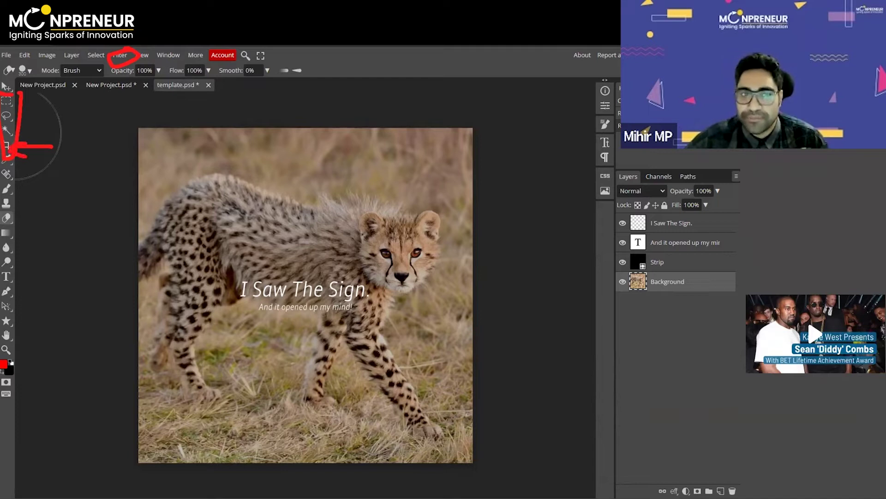
left_click(6, 146)
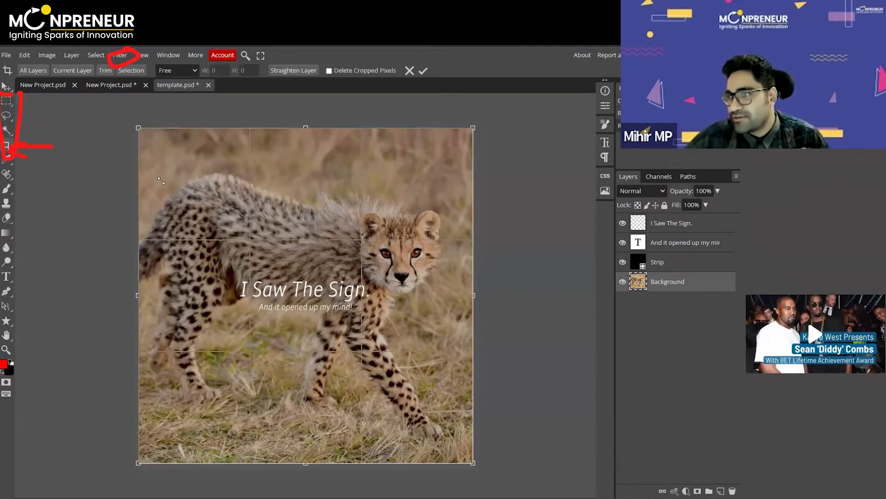
left_click_drag(160, 180, 31, 371)
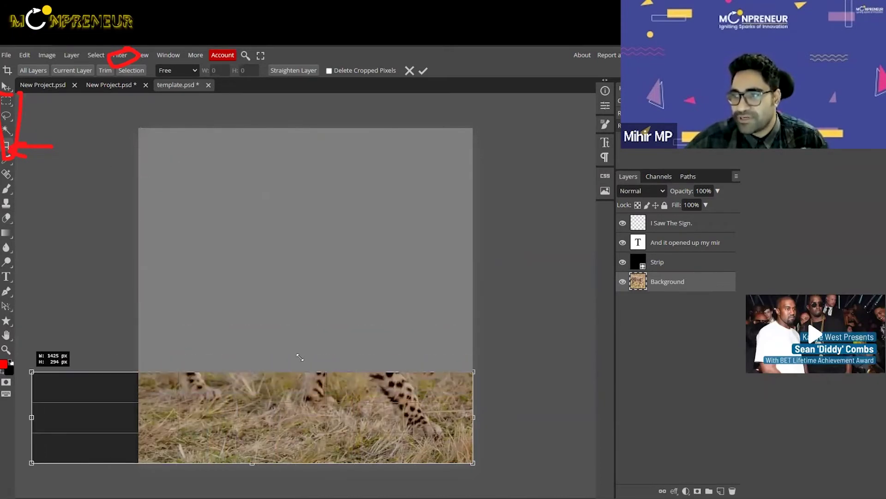
left_click_drag(300, 357, 137, 125)
Make a rectangular selection around the cheetah's head, try to crop the image to it, and cancel the crop
left_click(7, 101)
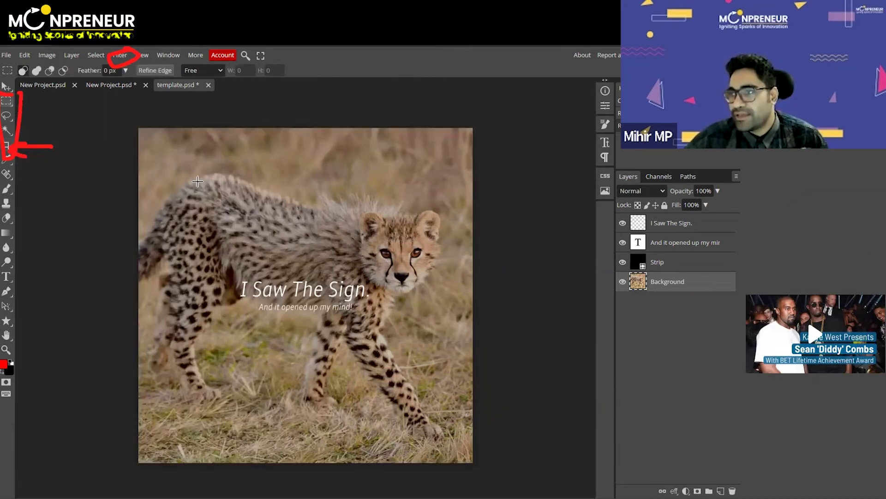
left_click_drag(349, 200, 452, 311)
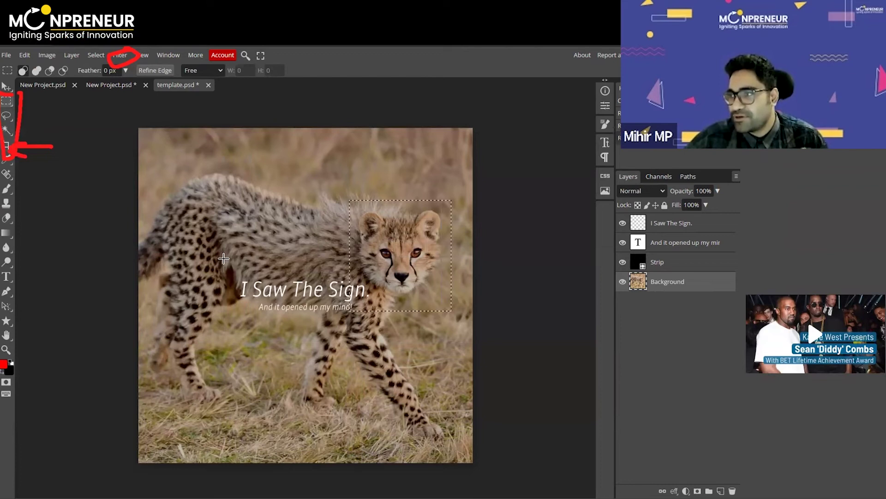
left_click(7, 148)
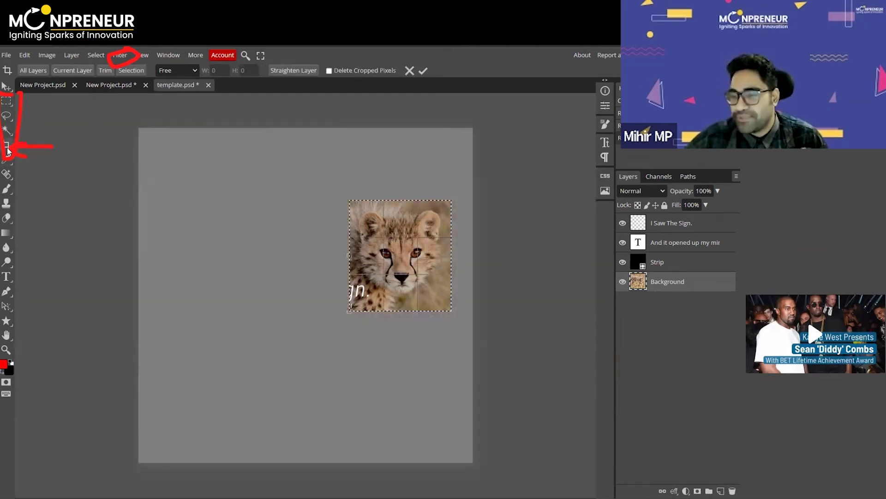
key("Escape")
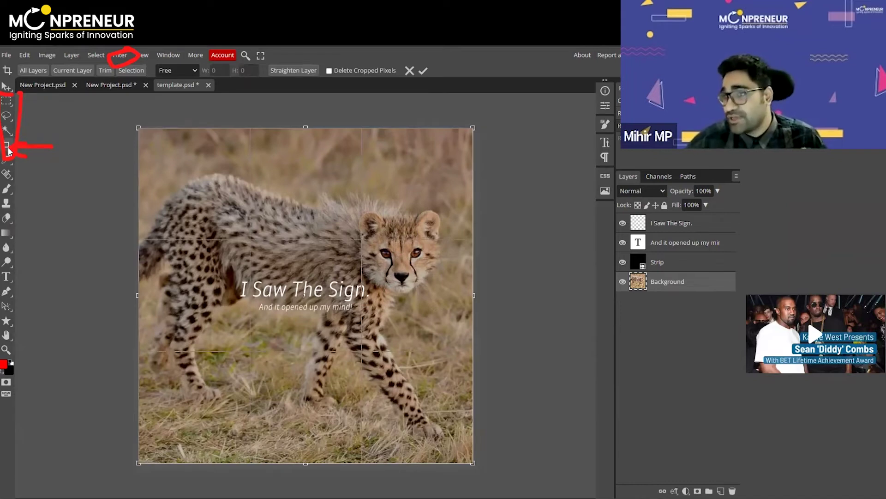
Draw a freehand Lasso selection around the whole cheetah, following its body, head and legs
left_click(8, 119)
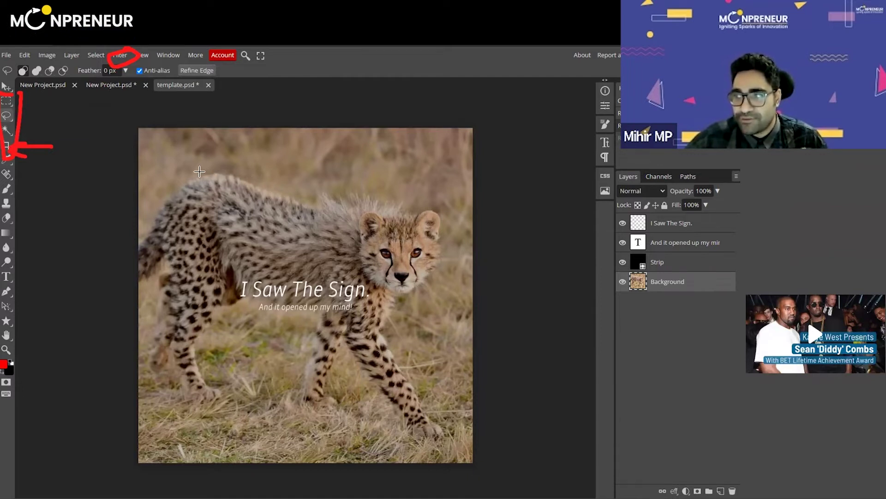
mouse_move(135, 251)
left_mouse_down()
mouse_move(143, 290)
mouse_move(162, 270)
mouse_move(145, 376)
left_mouse_up()
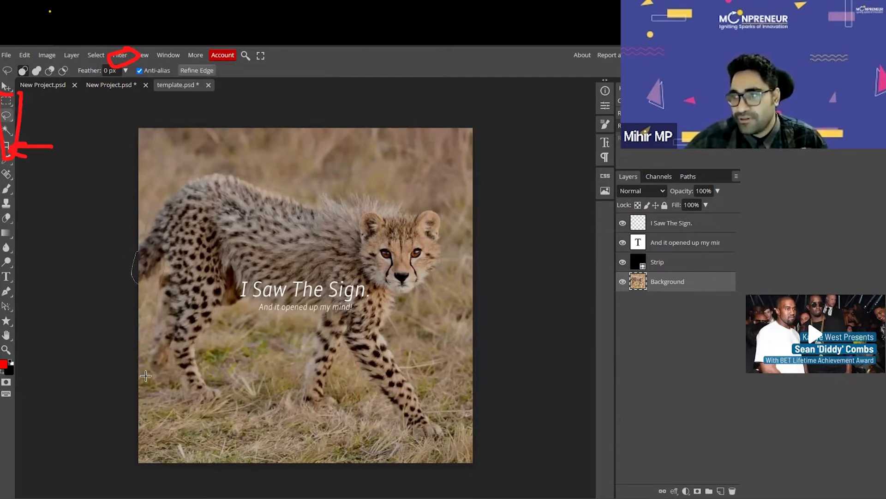
mouse_move(224, 399)
left_mouse_down()
mouse_move(215, 360)
mouse_move(273, 316)
mouse_move(287, 384)
mouse_move(343, 354)
mouse_move(443, 259)
mouse_move(407, 203)
mouse_move(318, 193)
mouse_move(138, 253)
left_mouse_up()
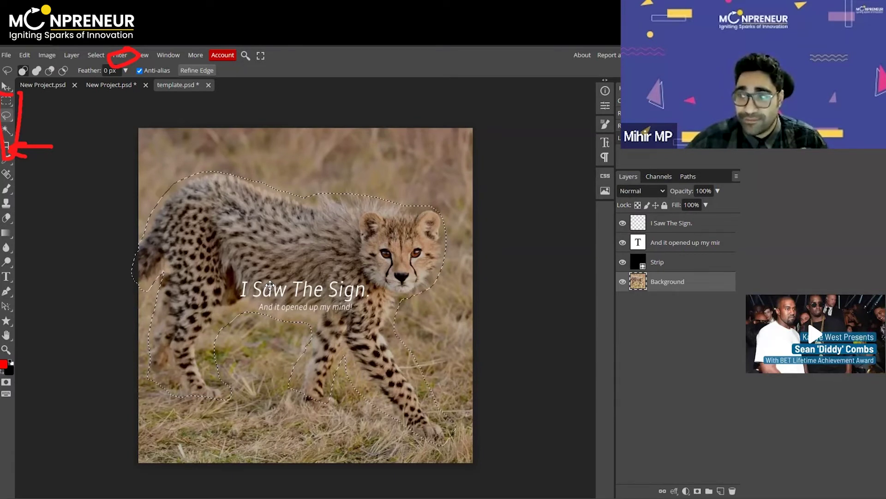
Invert the Lasso selection around the cheetah and delete the grassy background from the Background layer
left_click(102, 59)
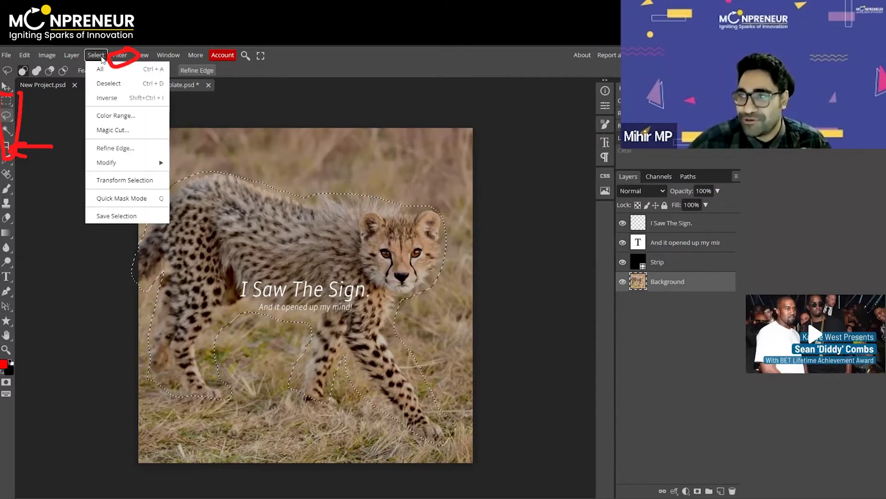
left_click(105, 101)
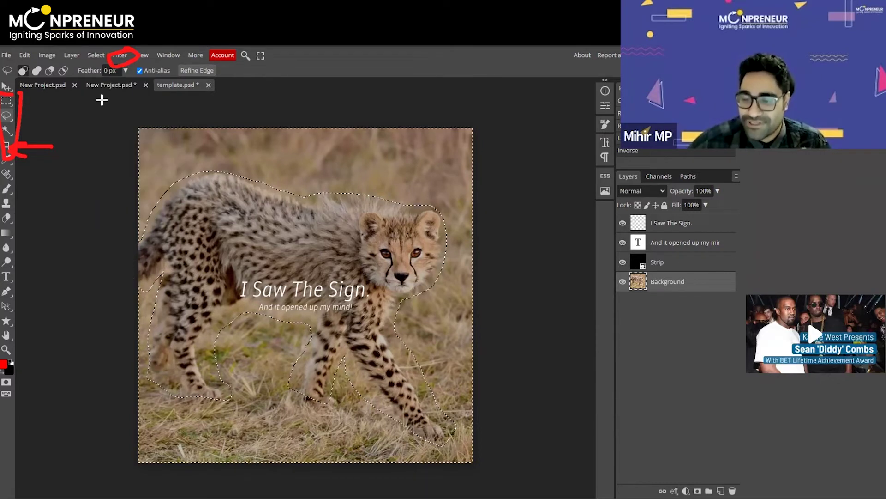
key("Delete")
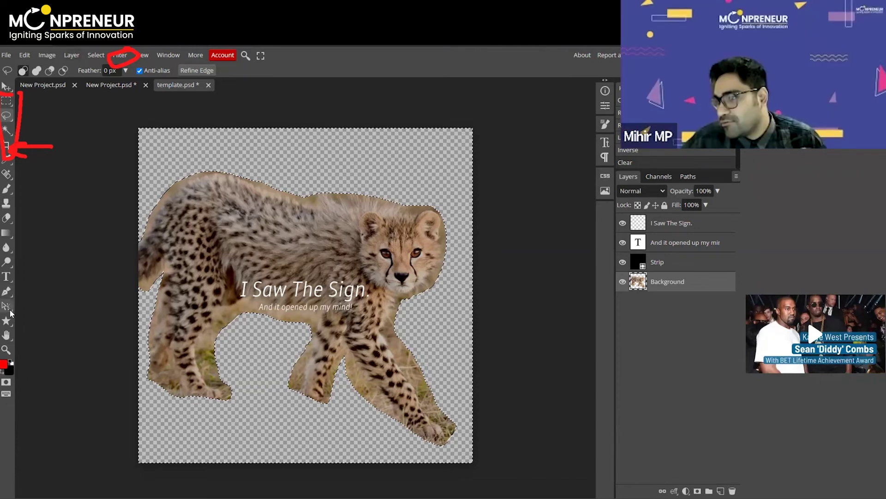
Fill the transparent area around the cheetah with the red foreground colour using the Paint Bucket tool
left_click(5, 262)
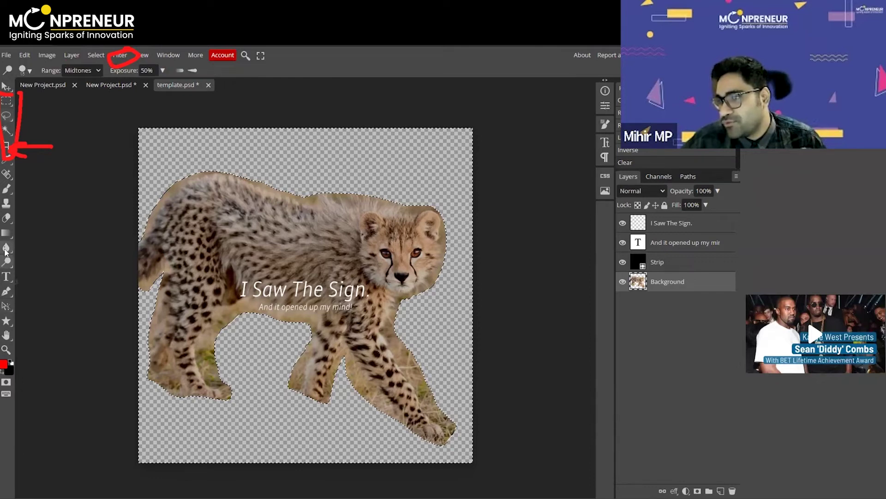
left_click(5, 247)
left_click(5, 233)
left_click(6, 218)
left_click(6, 234)
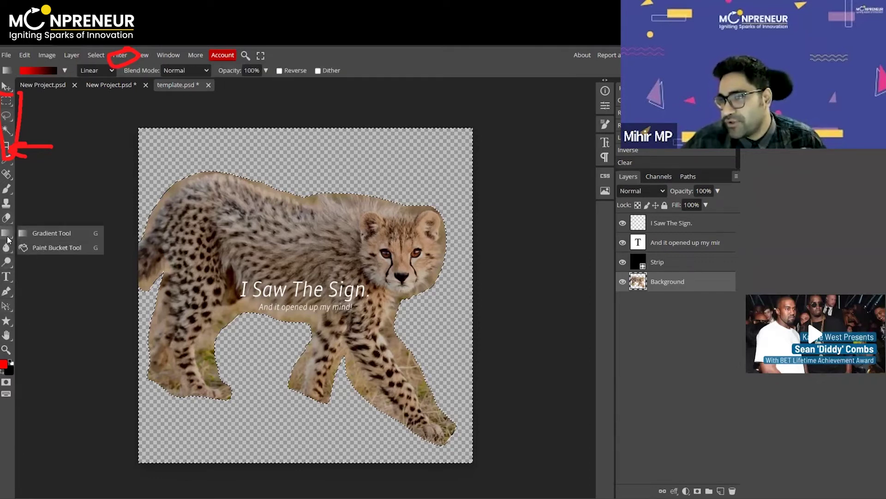
left_click(41, 248)
left_click(199, 154)
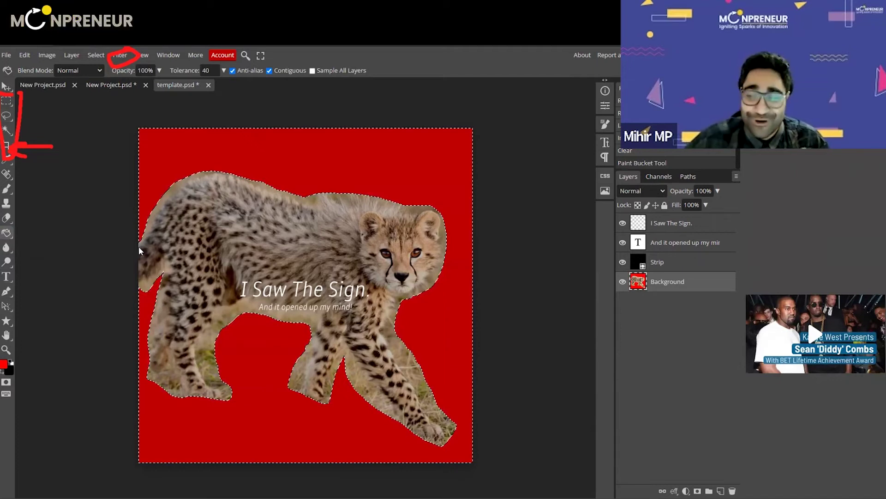
Invert the selection back to the cheetah and move the cutout into the modified New Project.psd document
key("ctrl+shift+i")
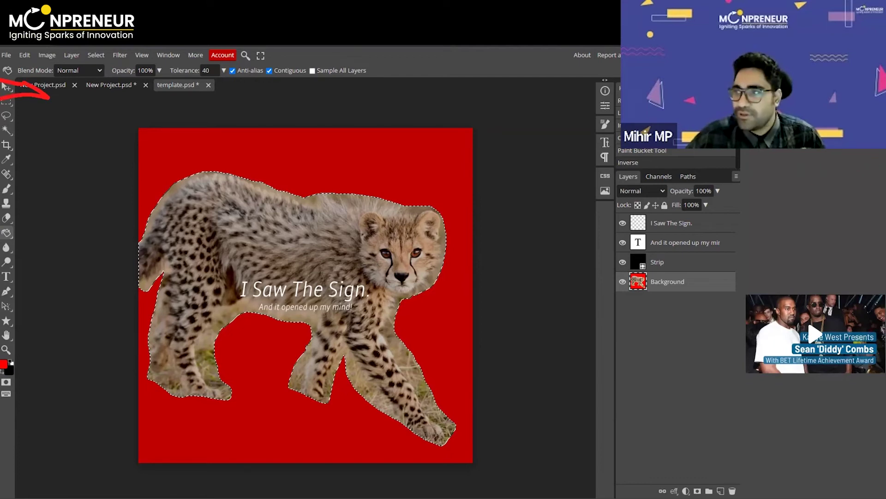
left_click(6, 86)
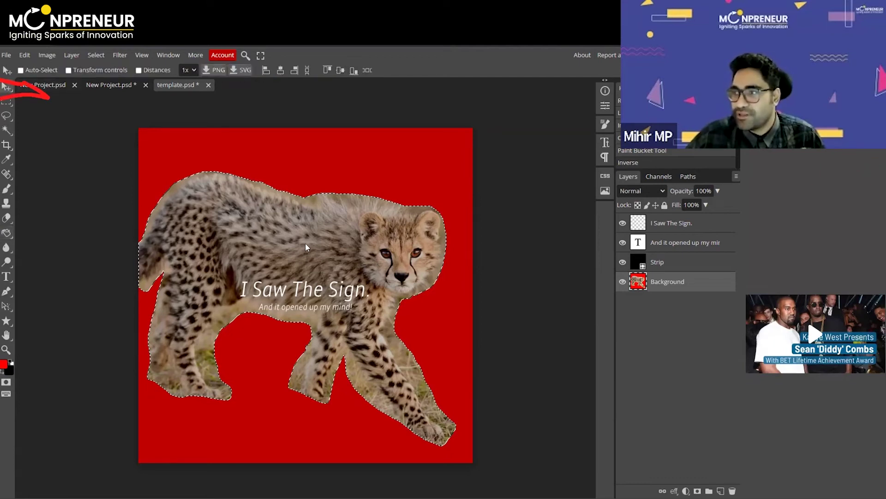
left_click_drag(308, 248, 274, 239)
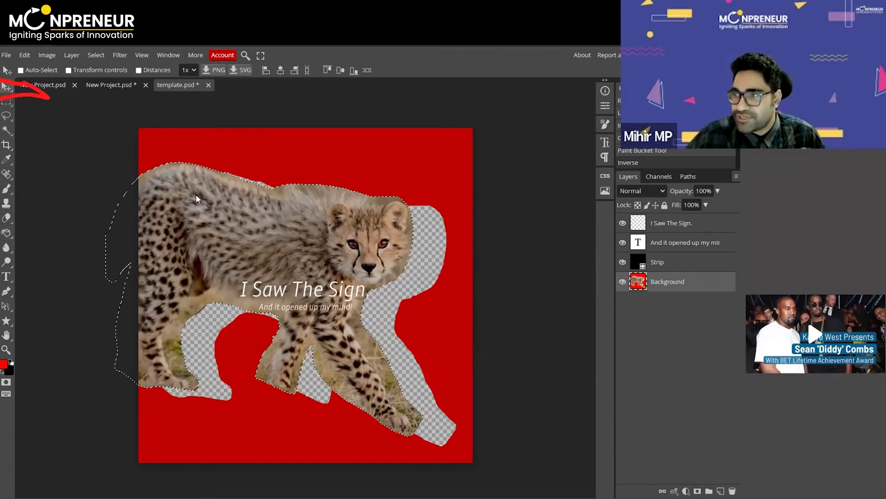
left_click_drag(123, 111, 108, 85)
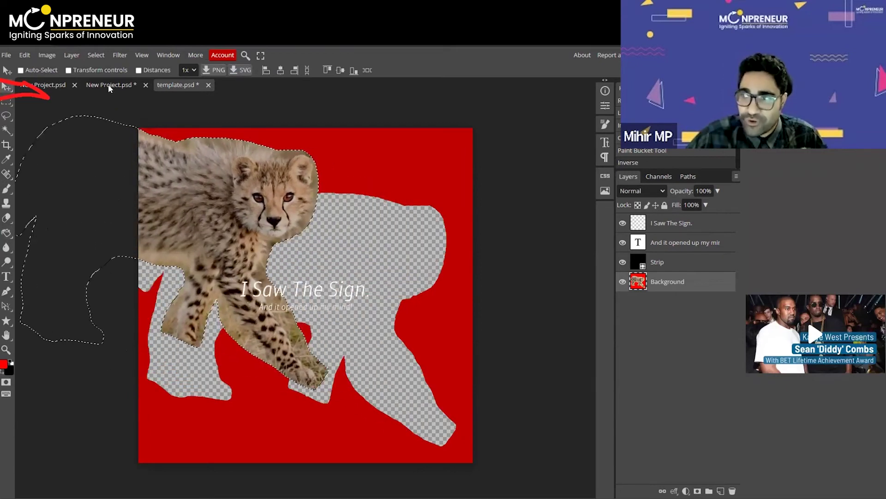
left_click(108, 85)
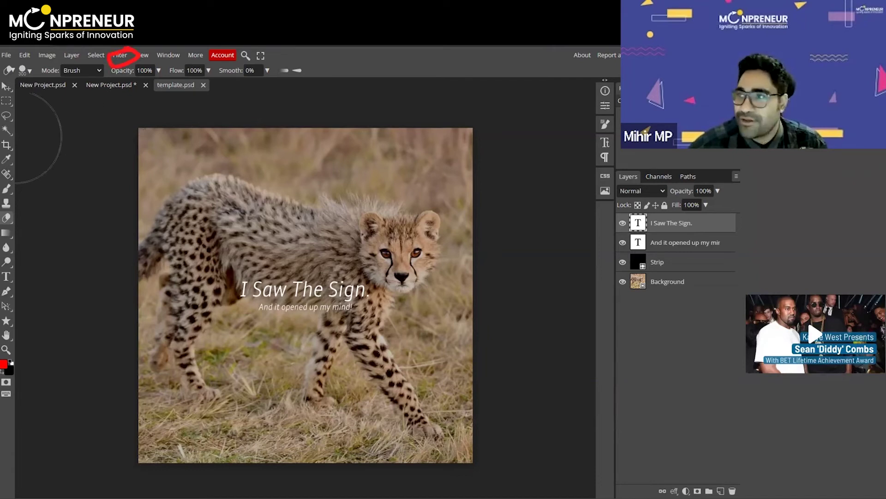
left_click(121, 58)
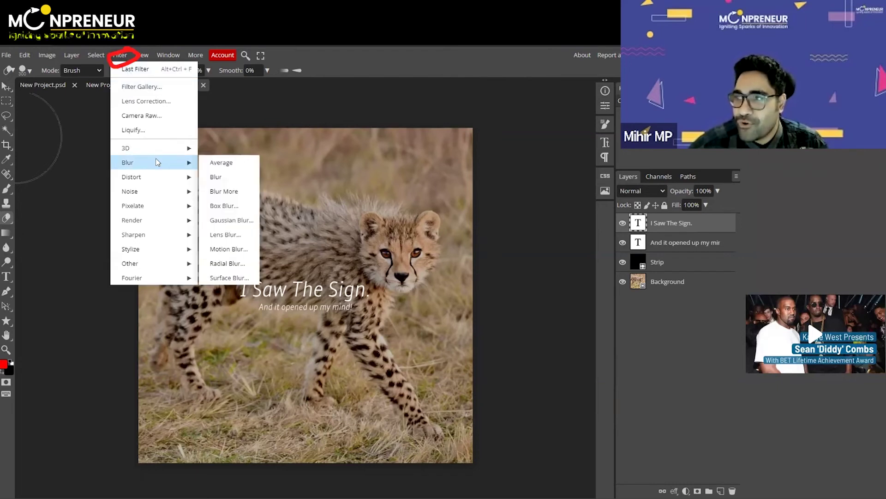
mouse_move(157, 188)
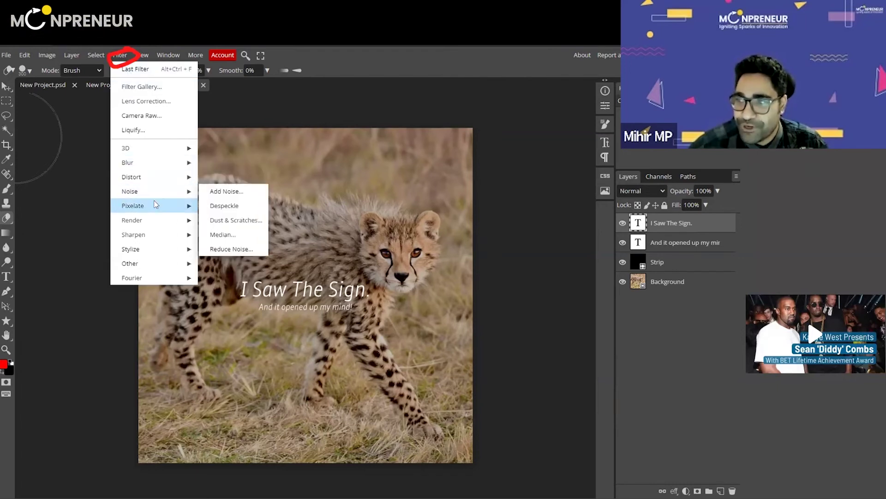
left_click(24, 55)
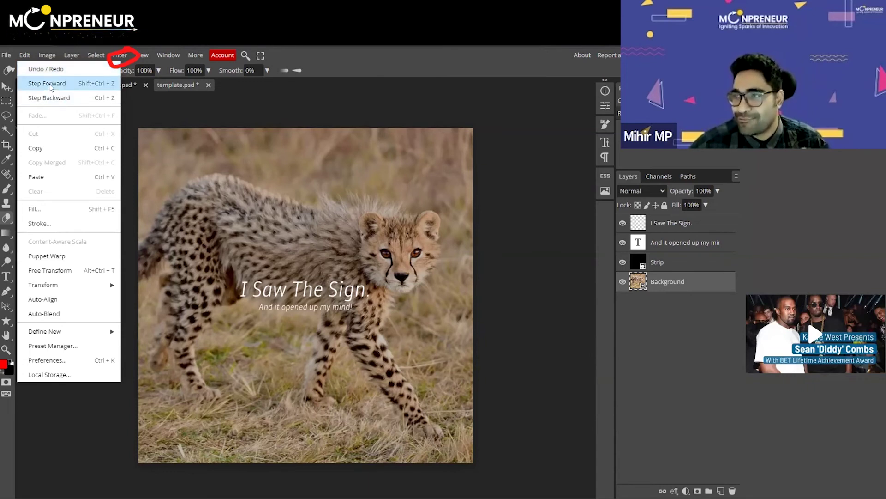
Rasterize the cheetah's Background smart object layer, and look over the options for saving and exporting the file
left_click(252, 127)
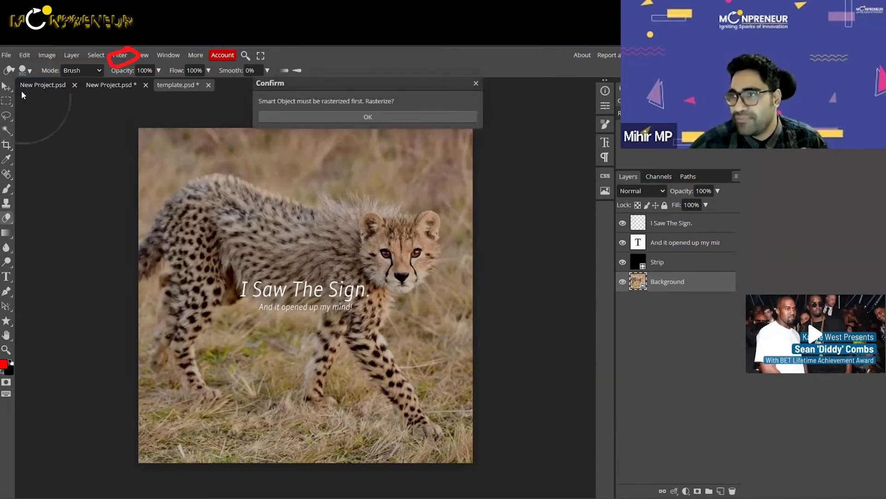
left_click(287, 121)
left_click(6, 55)
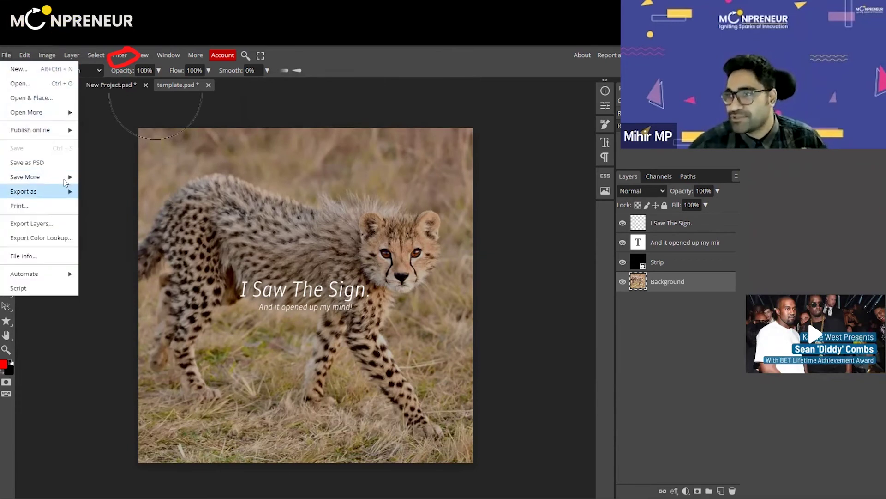
mouse_move(67, 180)
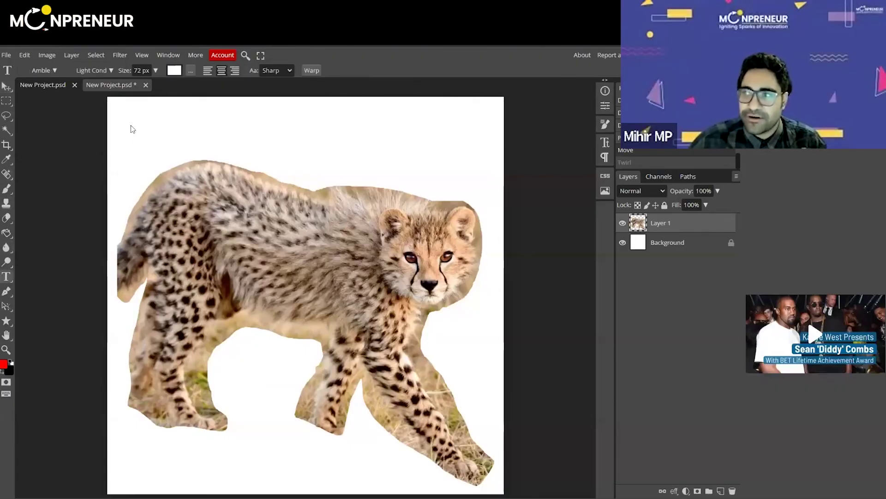
Add a wide text box in the white space above the cheetah and enter placeholder text ending in "asdasdadsa"
left_click_drag(133, 116, 216, 130)
left_click_drag(428, 154, 452, 150)
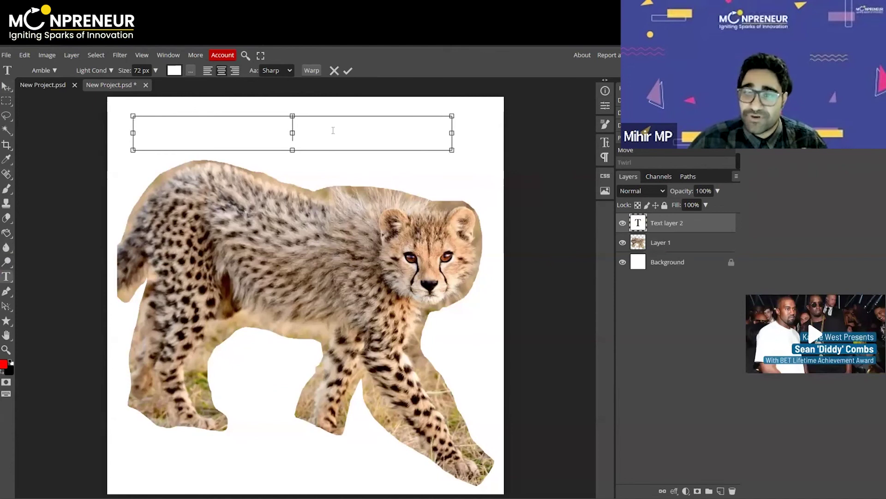
type("ah")
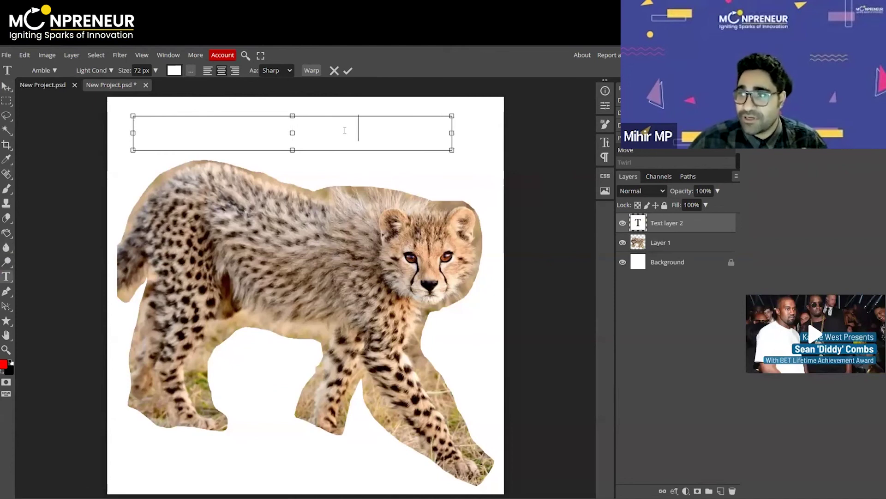
Select all the placeholder text above the cheetah and set its colour to black (#000000)
key("ctrl+a")
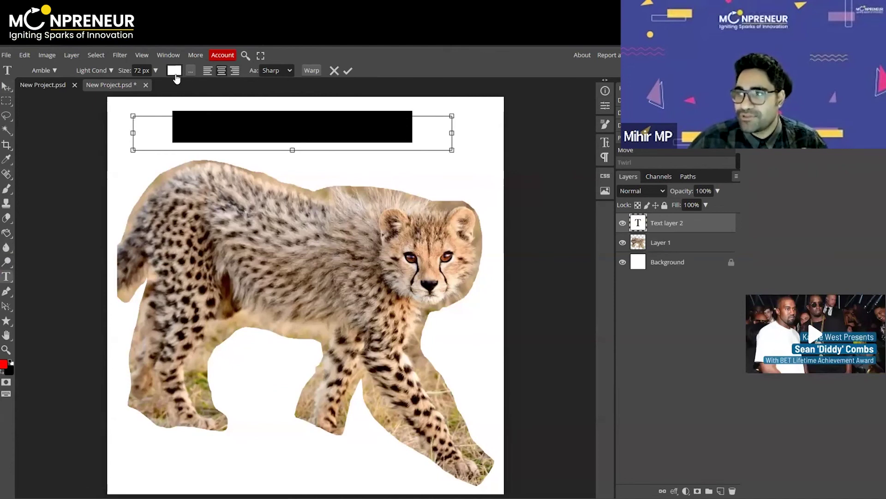
left_click(175, 70)
left_click_drag(156, 151, 73, 258)
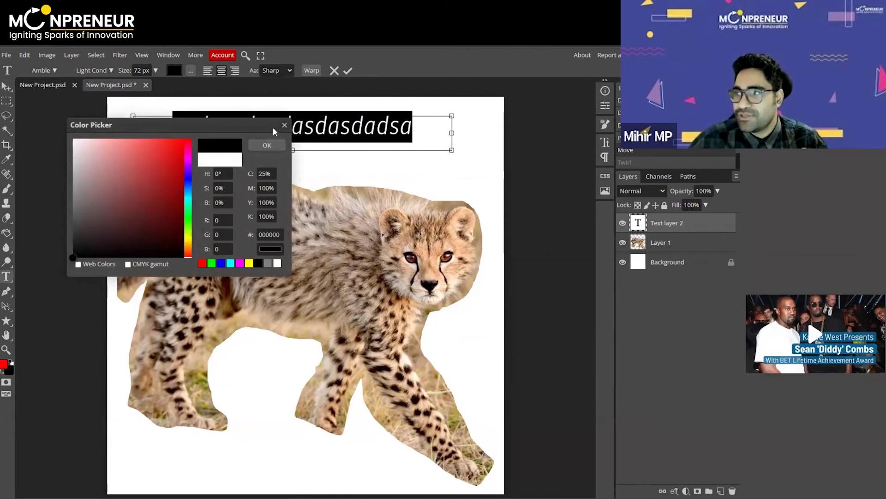
left_click(284, 126)
left_click(175, 71)
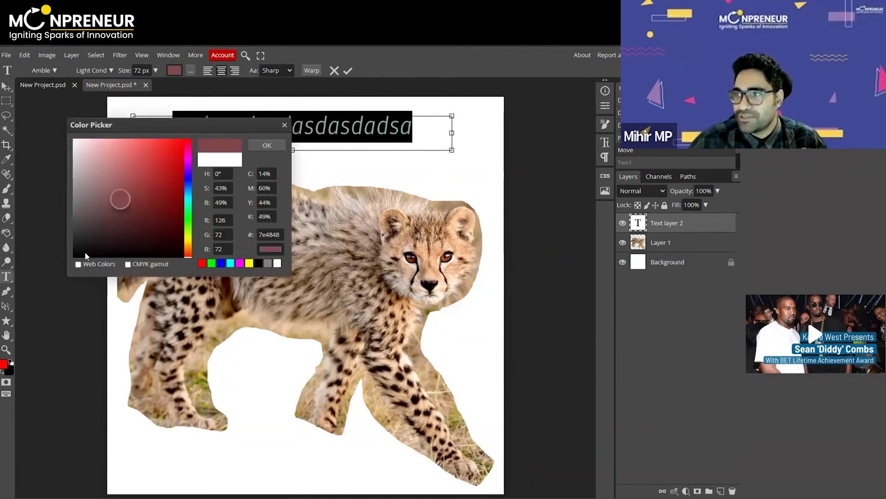
left_click_drag(118, 199, 79, 258)
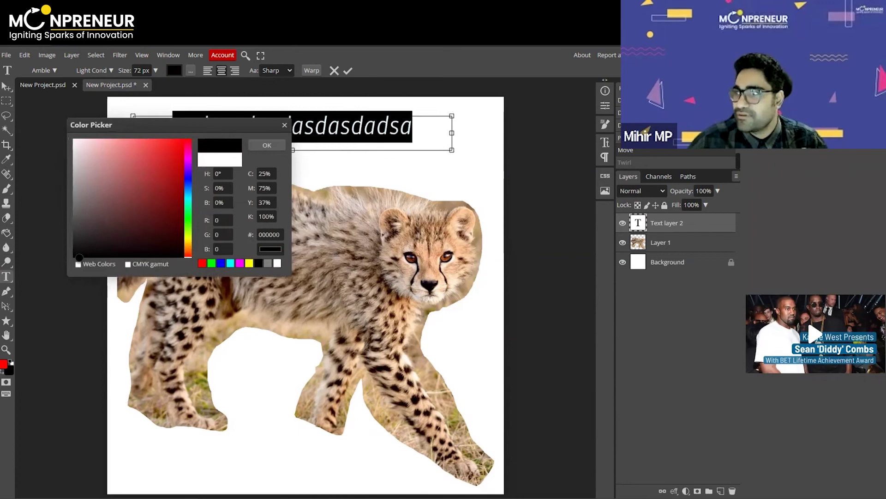
mouse_move(360, 59)
left_mouse_down()
mouse_move(49, 51)
mouse_move(81, 57)
mouse_move(1, 55)
left_mouse_up()
left_click_drag(2, 87, 119, 92)
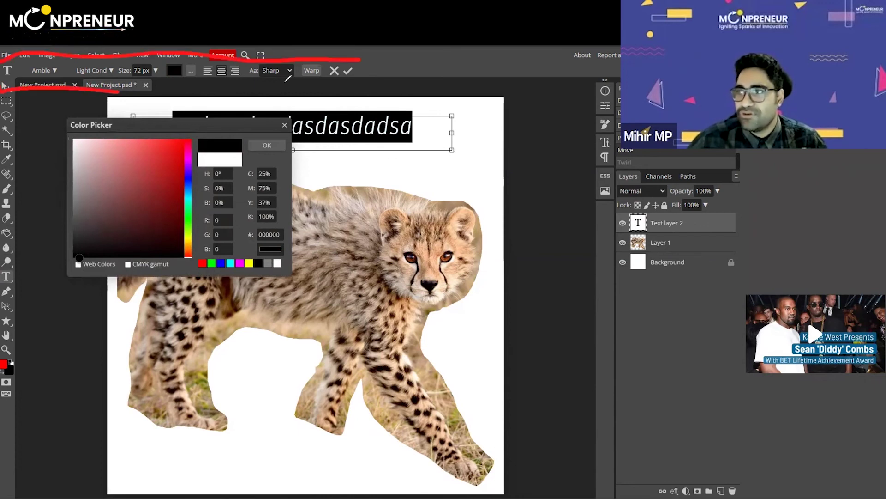
left_click_drag(288, 78, 324, 80)
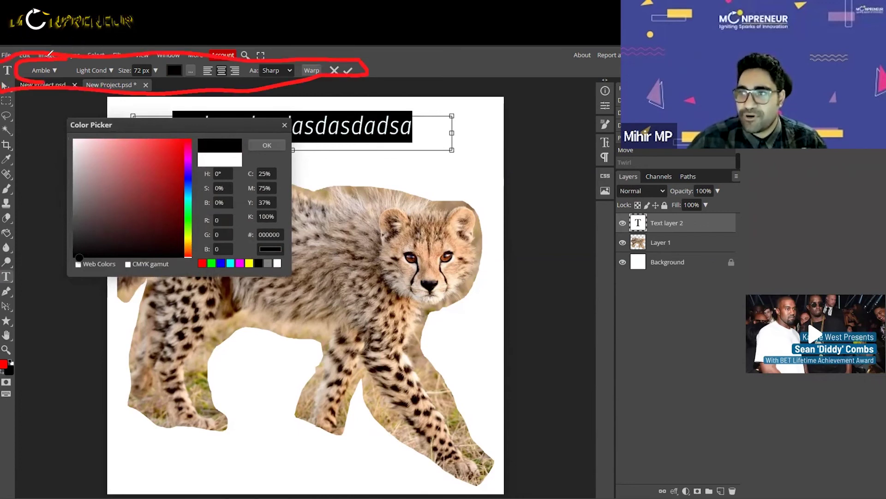
mouse_move(49, 55)
left_mouse_down()
mouse_move(49, 73)
mouse_move(84, 61)
mouse_move(76, 66)
mouse_move(81, 82)
mouse_move(106, 76)
mouse_move(116, 62)
mouse_move(101, 60)
mouse_move(131, 60)
mouse_move(108, 72)
mouse_move(154, 58)
left_mouse_up()
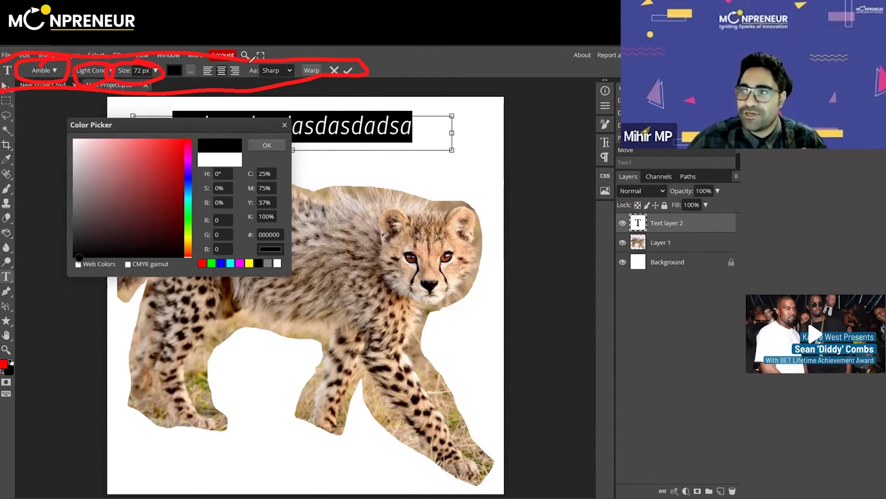
mouse_move(213, 56)
left_mouse_down()
mouse_move(198, 69)
mouse_move(212, 52)
left_mouse_up()
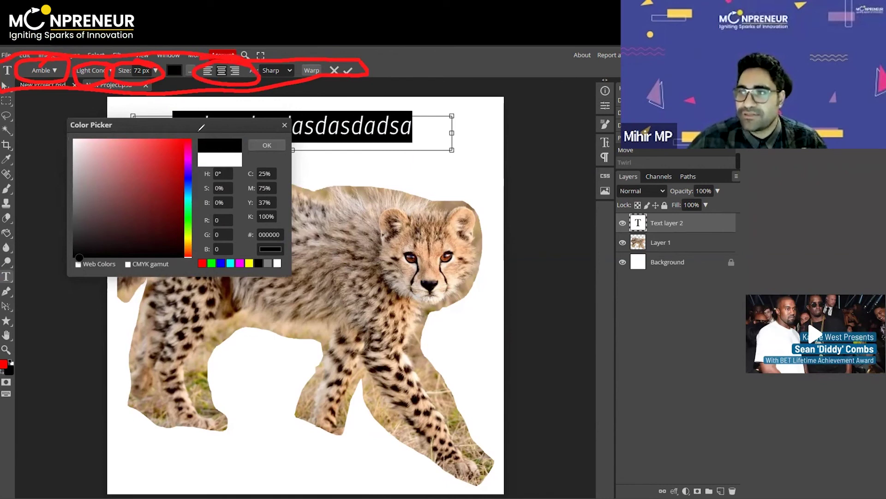